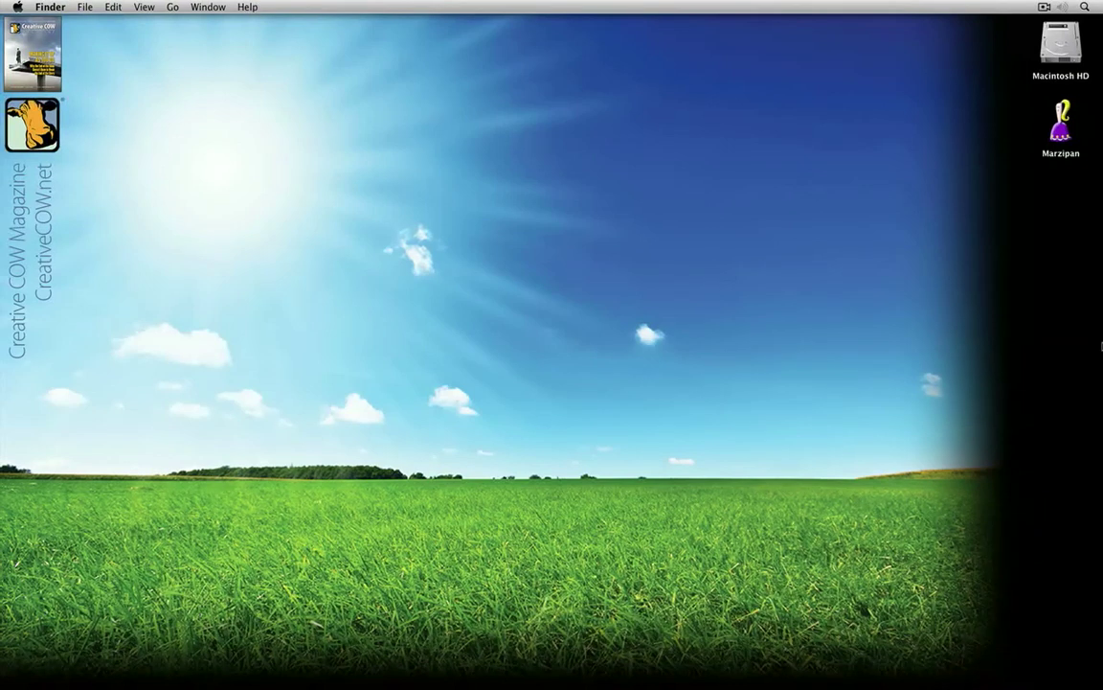
# - Switch to Avid Media Composer with the Rocky Effect project open
pyautogui.press('super+Tab')
pyautogui.press('super+Tab')
pyautogui.press('super+Tab')
pyautogui.press('super+Tab')
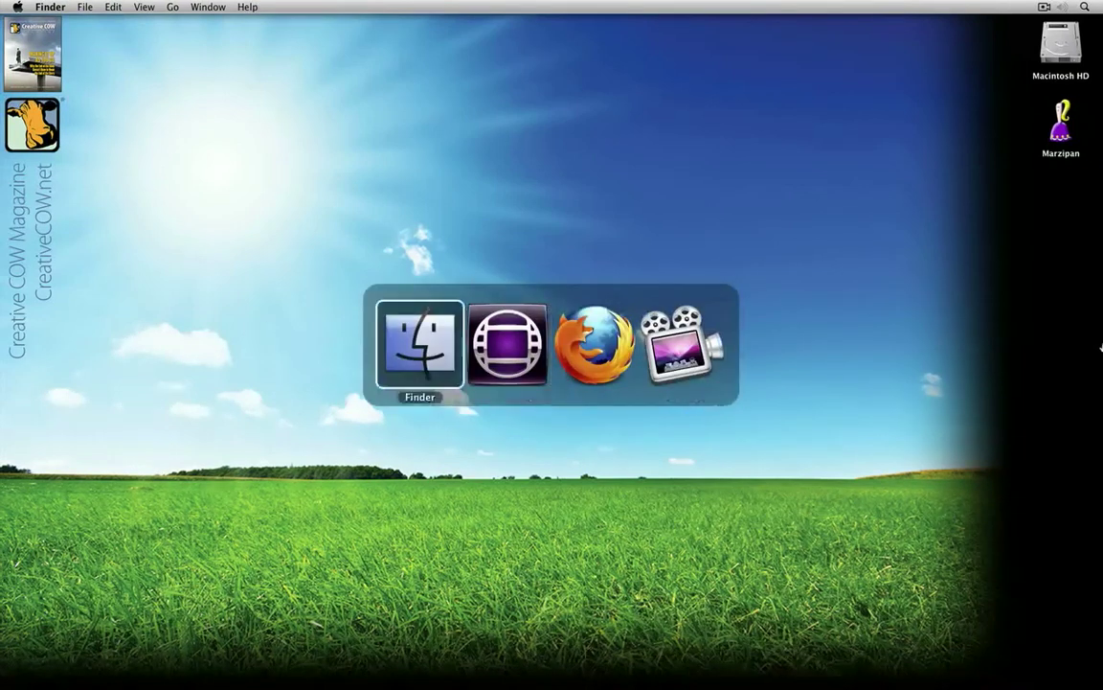
pyautogui.press('super+Tab')
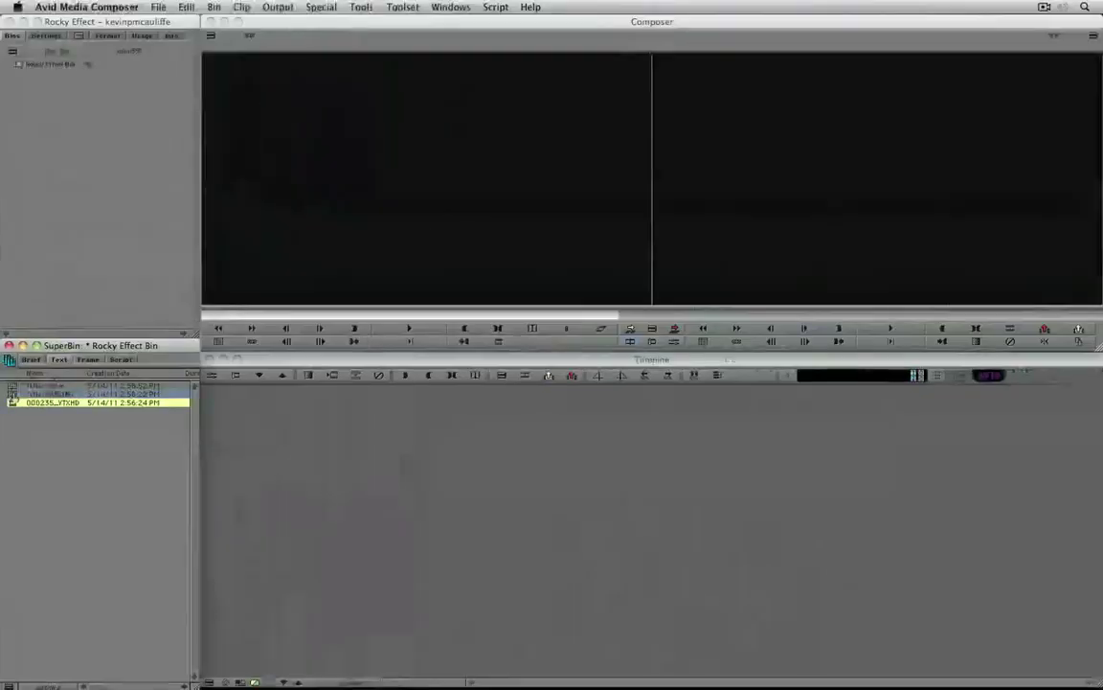
# - Preview the DANCING title, the 000235_VTXHD clip and the White title as source material
pyautogui.doubleClick(67, 251)
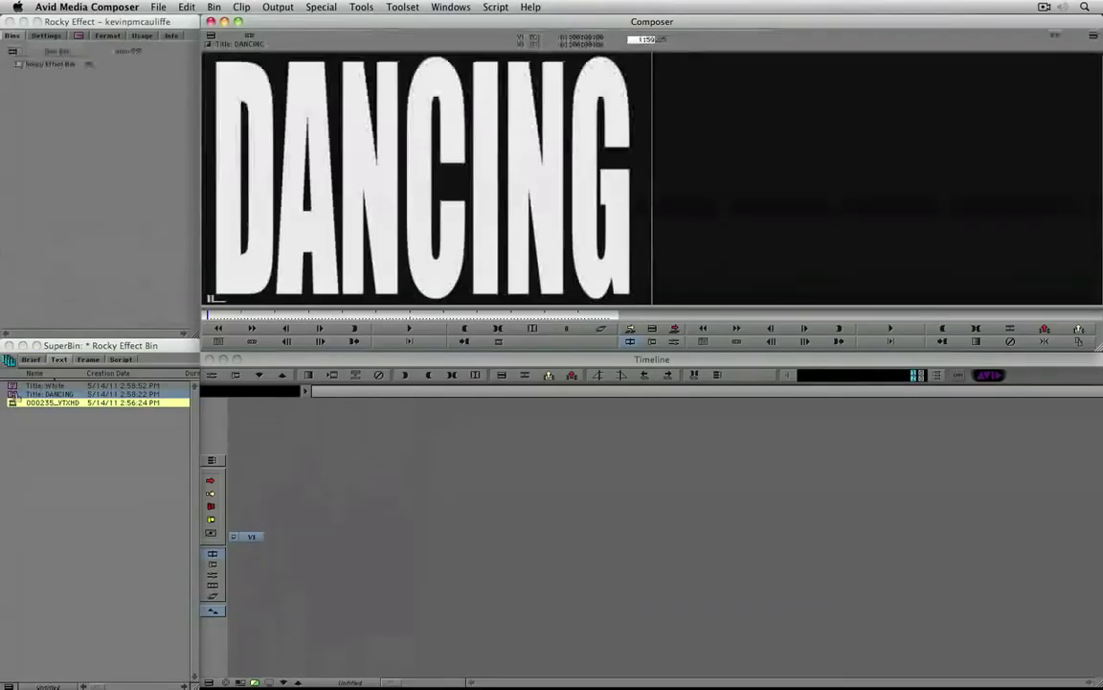
pyautogui.doubleClick(20, 403)
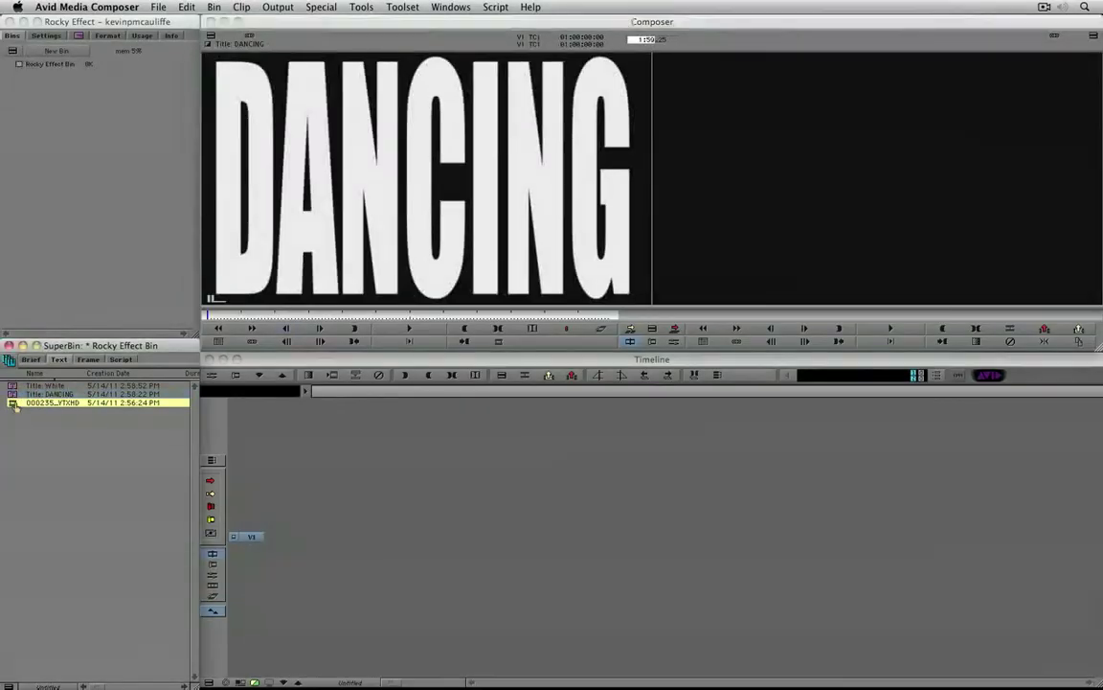
pyautogui.click(400, 327)
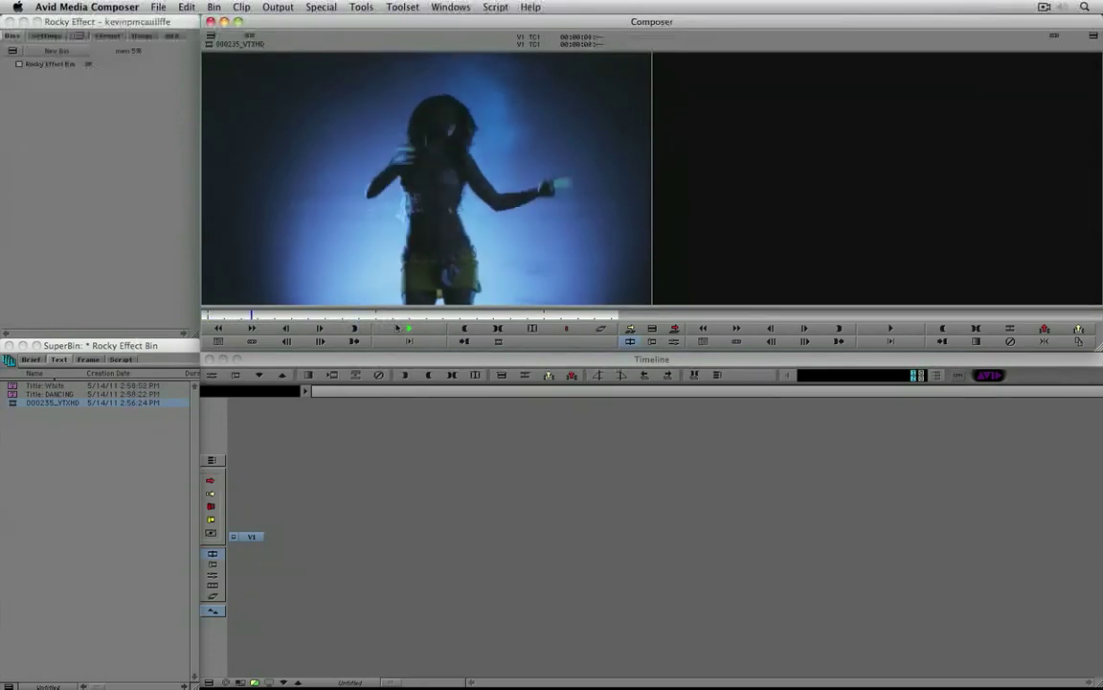
pyautogui.click(399, 328)
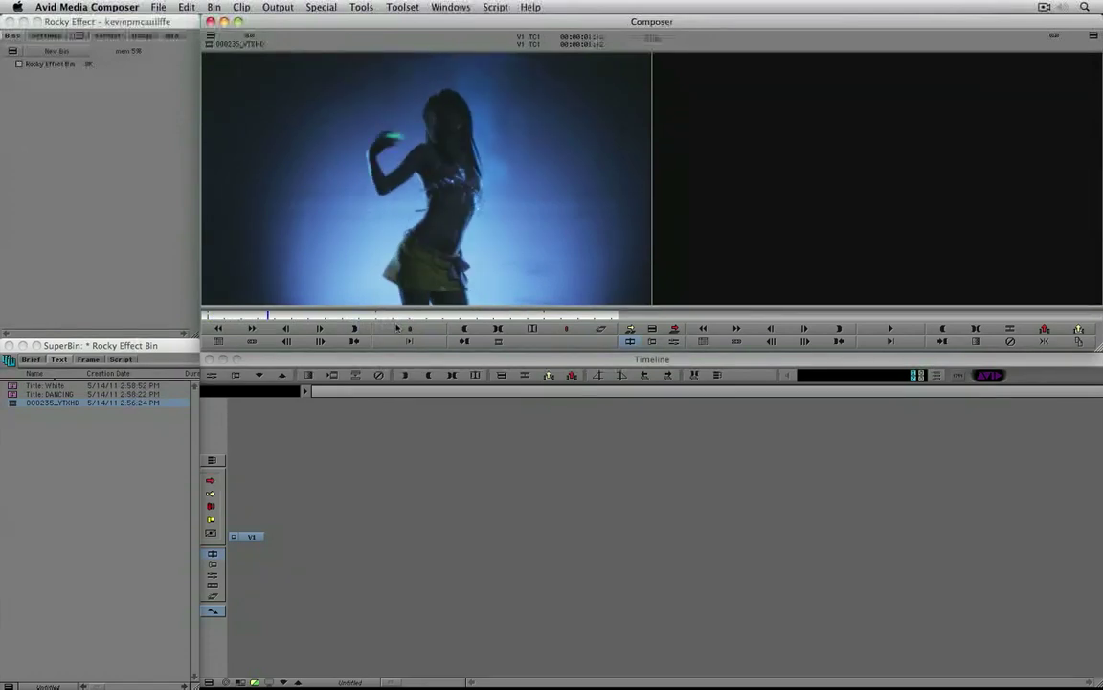
pyautogui.doubleClick(15, 387)
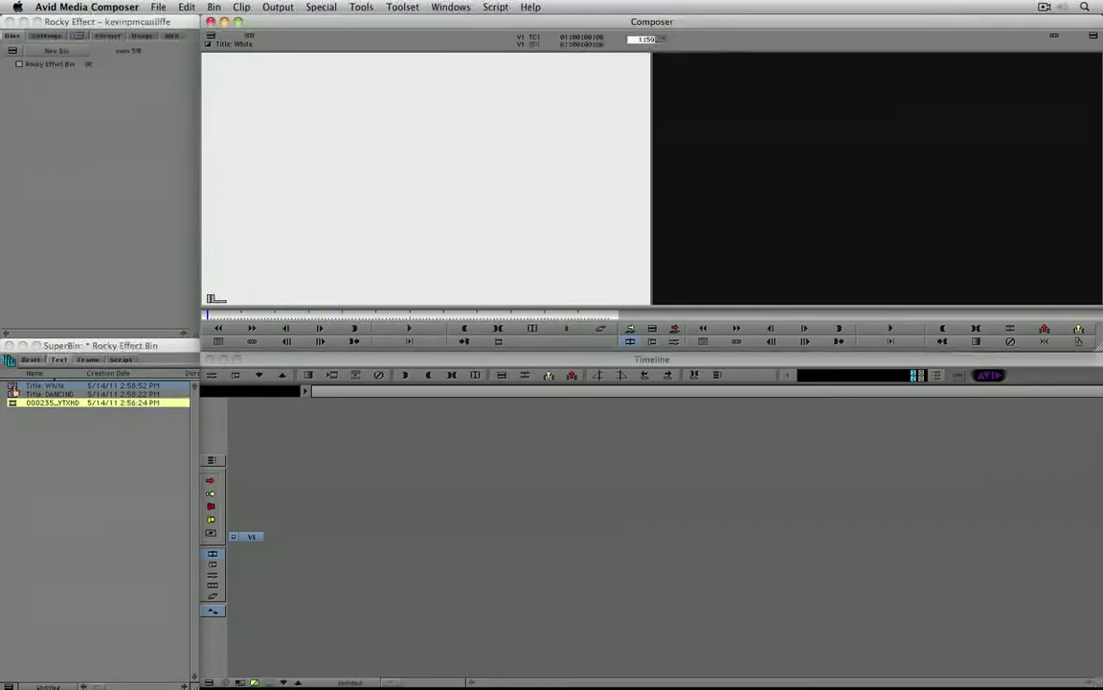
# - Mark a ten-second section of the DANCING title from 01:00:35:13 and splice it into a new sequence
pyautogui.moveTo(13, 393); pyautogui.dragTo(317, 255)
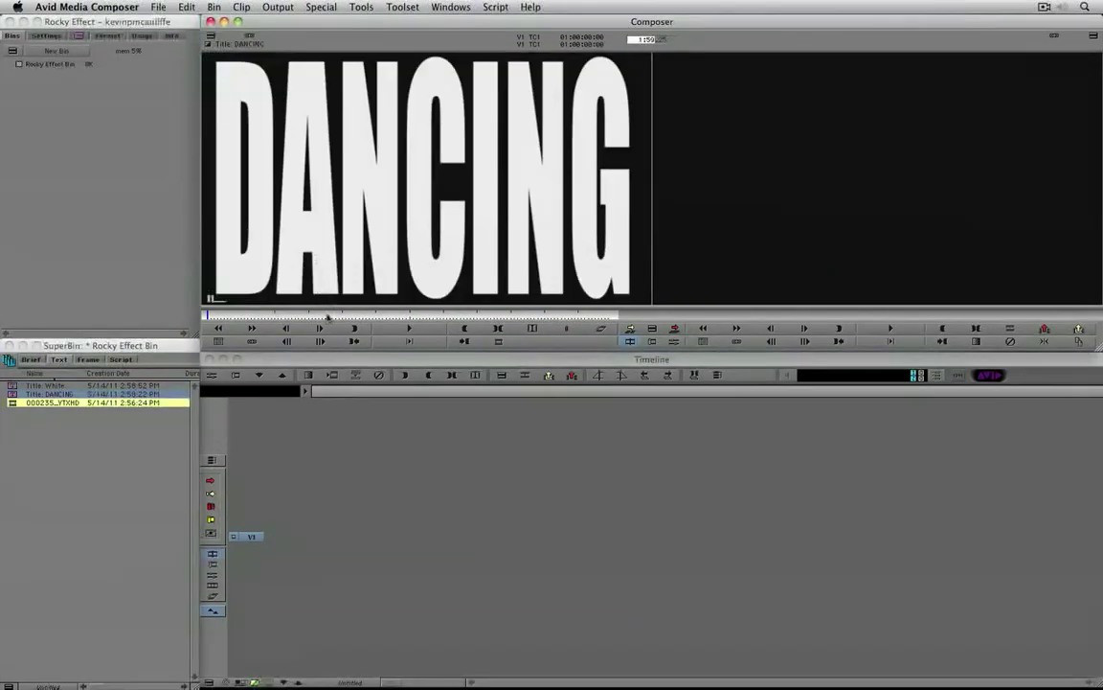
pyautogui.click(355, 327)
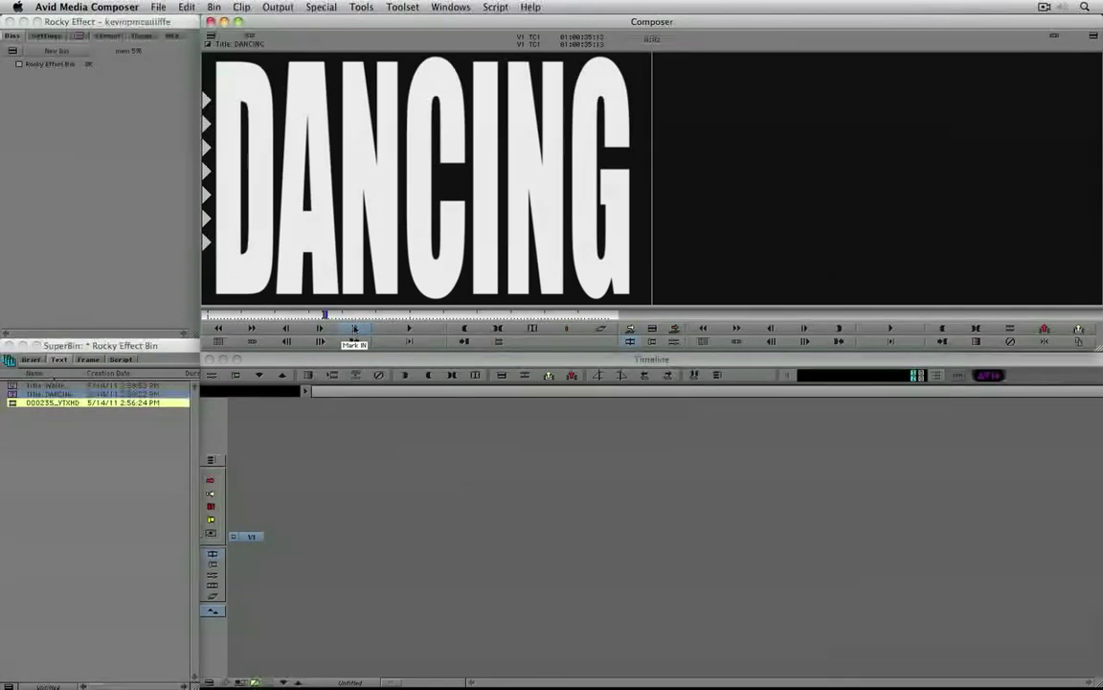
pyautogui.write('+1')
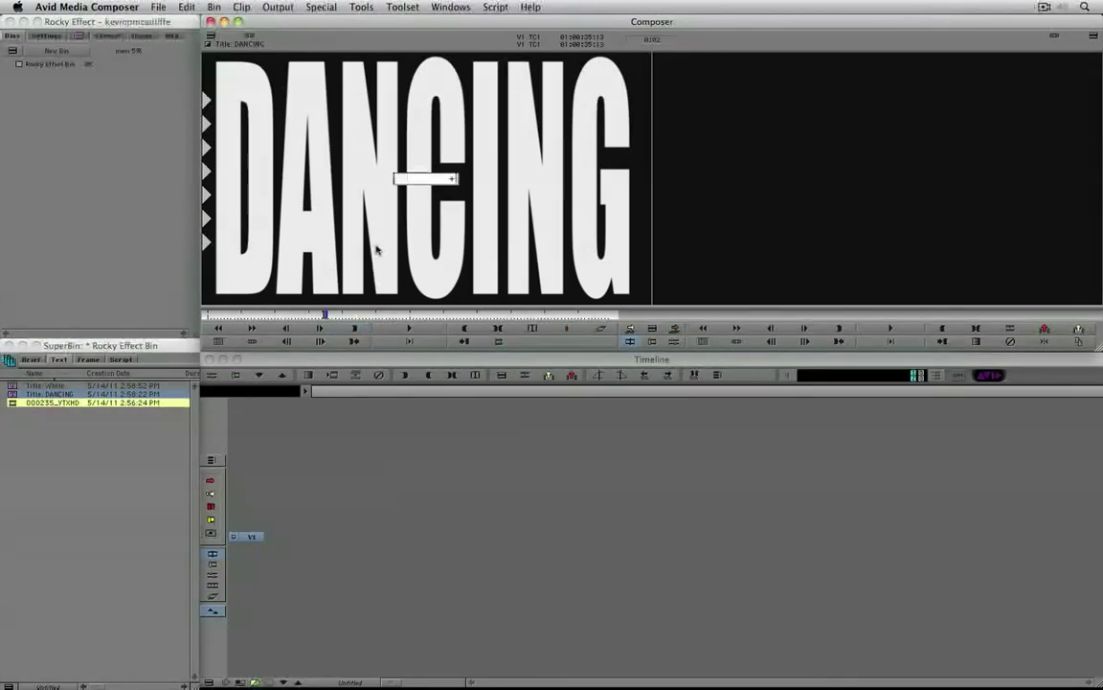
pyautogui.write('0')
pyautogui.write('00')
pyautogui.press('Return')
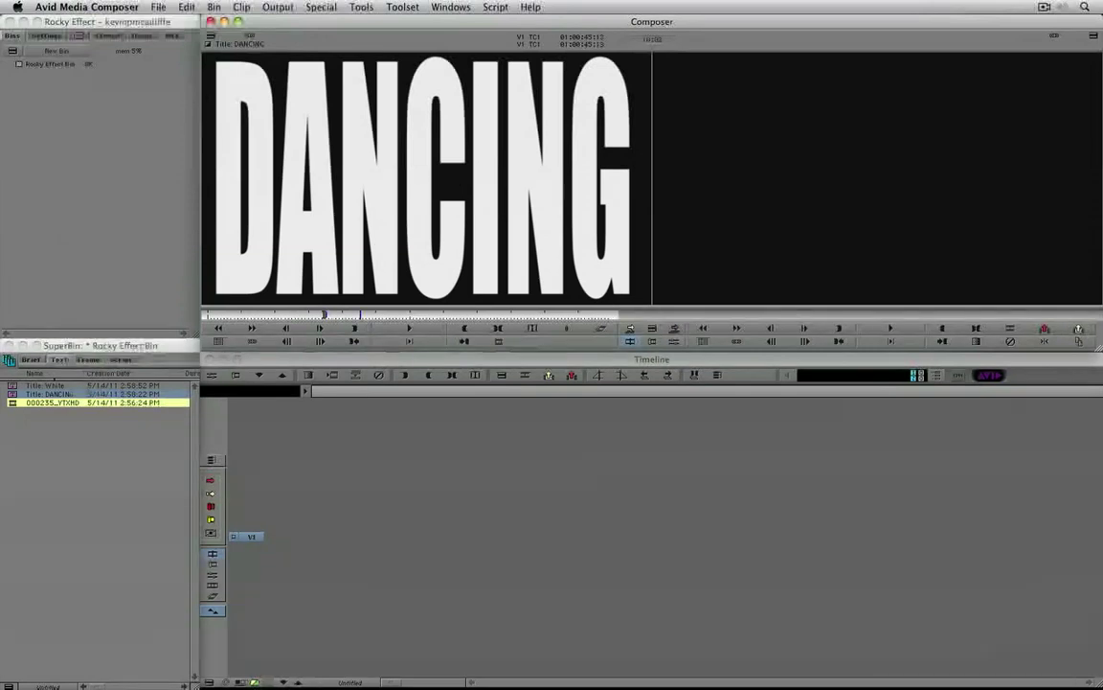
pyautogui.press('o')
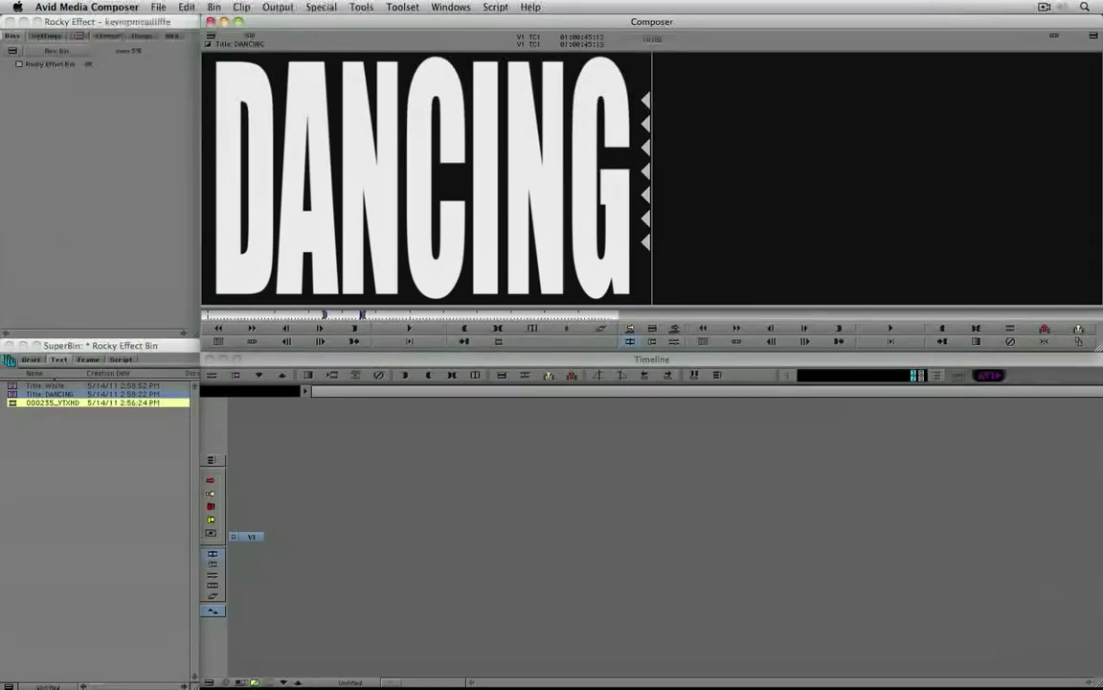
pyautogui.press('v')
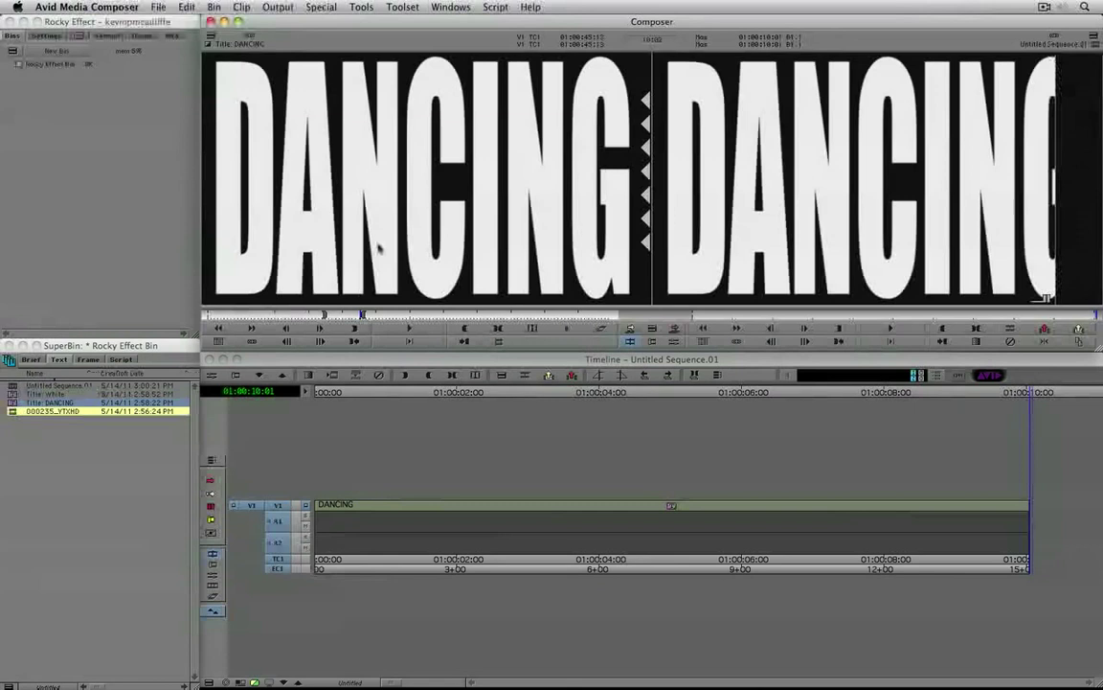
# - Park at 01:00:04:09, step into the DANCING title's nest and monitor its graphic fill on V2
pyautogui.click(530, 513)
pyautogui.moveTo(531, 514); pyautogui.dragTo(620, 515)
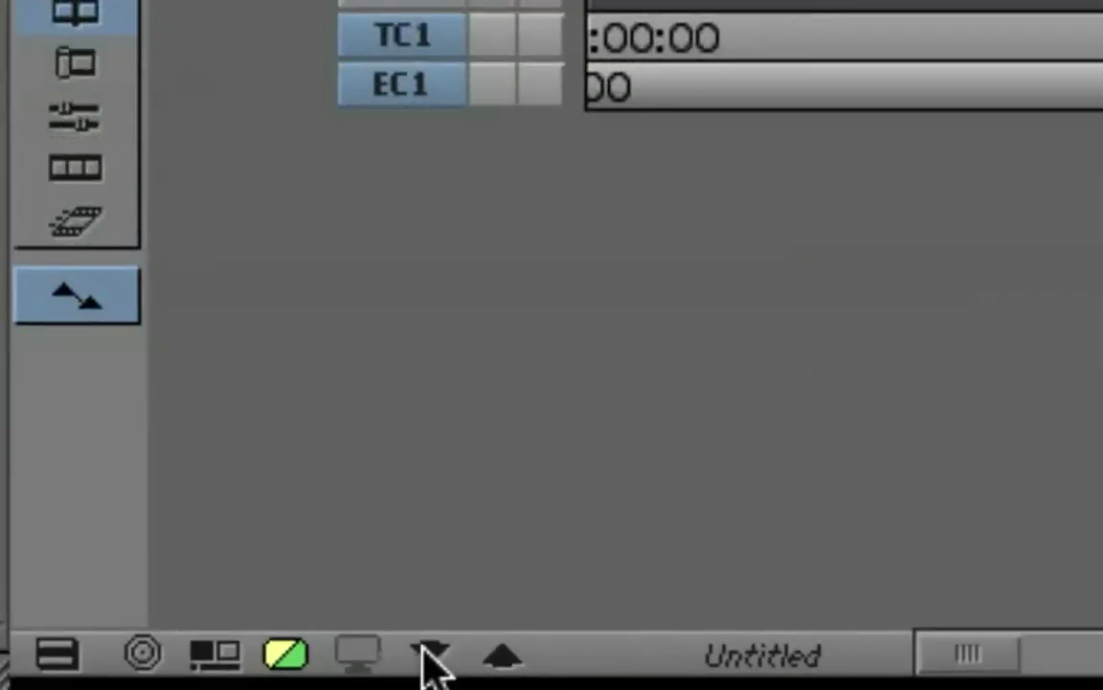
pyautogui.click(430, 657)
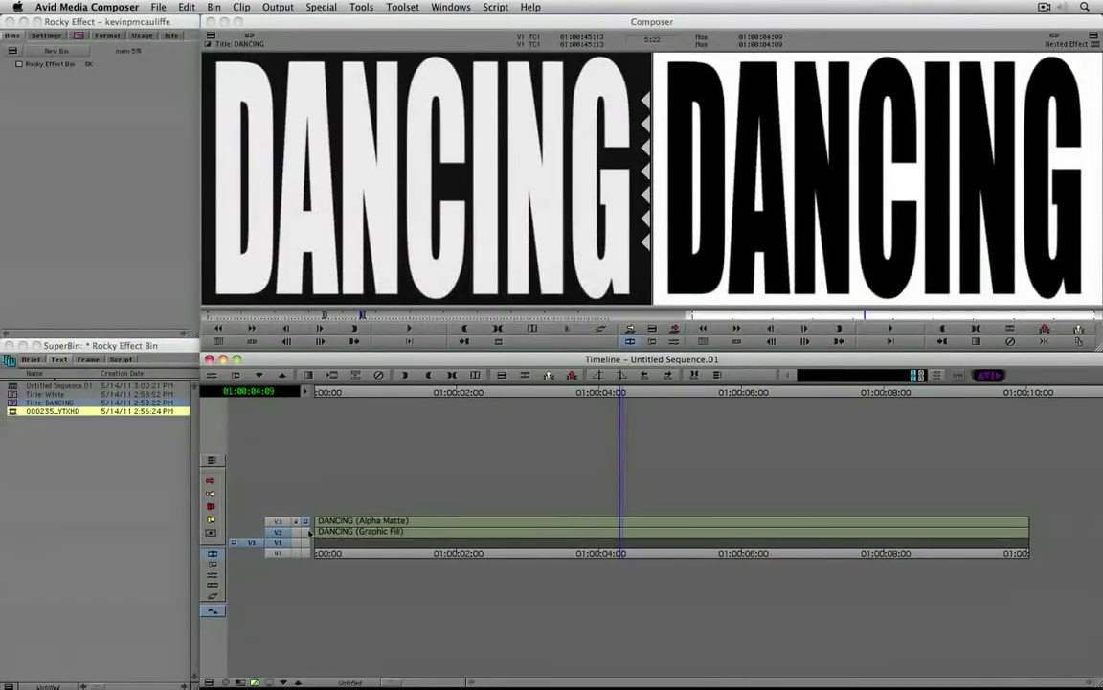
pyautogui.click(306, 532)
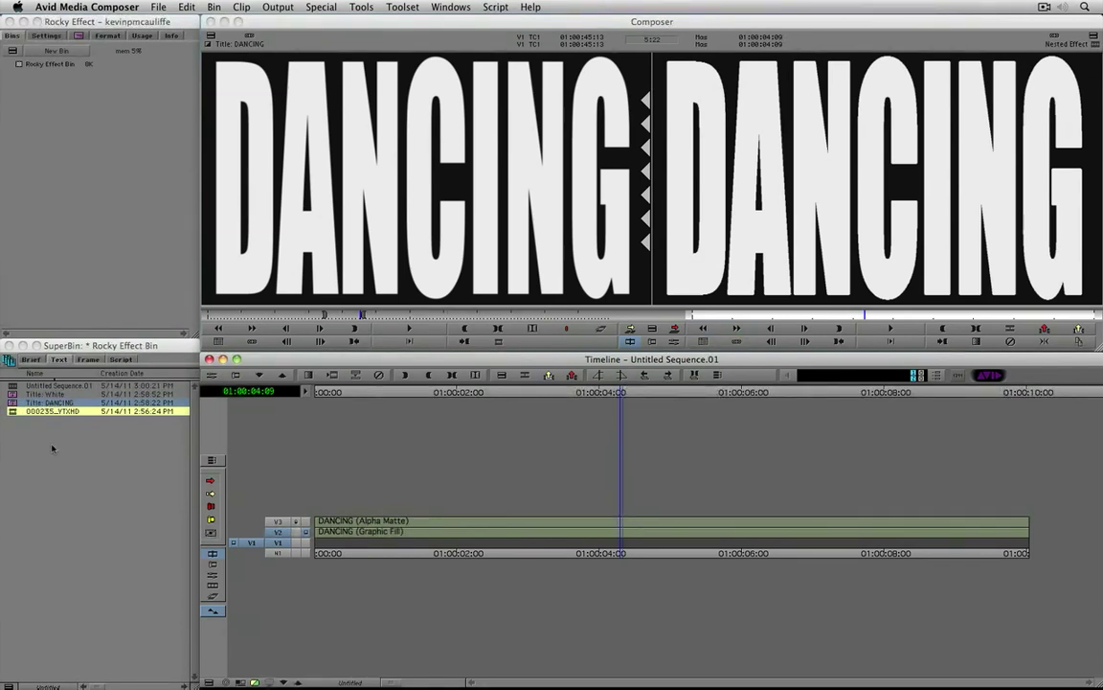
# - Replace the DANCING graphic fill on V2 with clip 000235_VTXHD starting at 00:00:01:12, and step out of the nest
pyautogui.moveTo(10, 414); pyautogui.dragTo(345, 239)
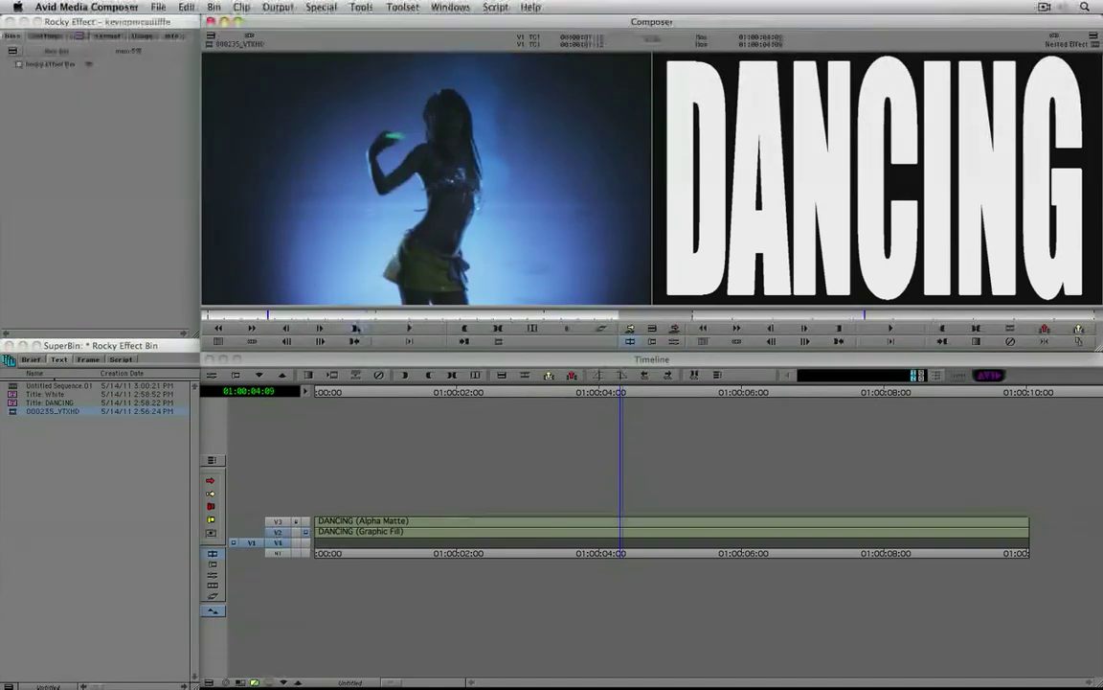
pyautogui.click(441, 529)
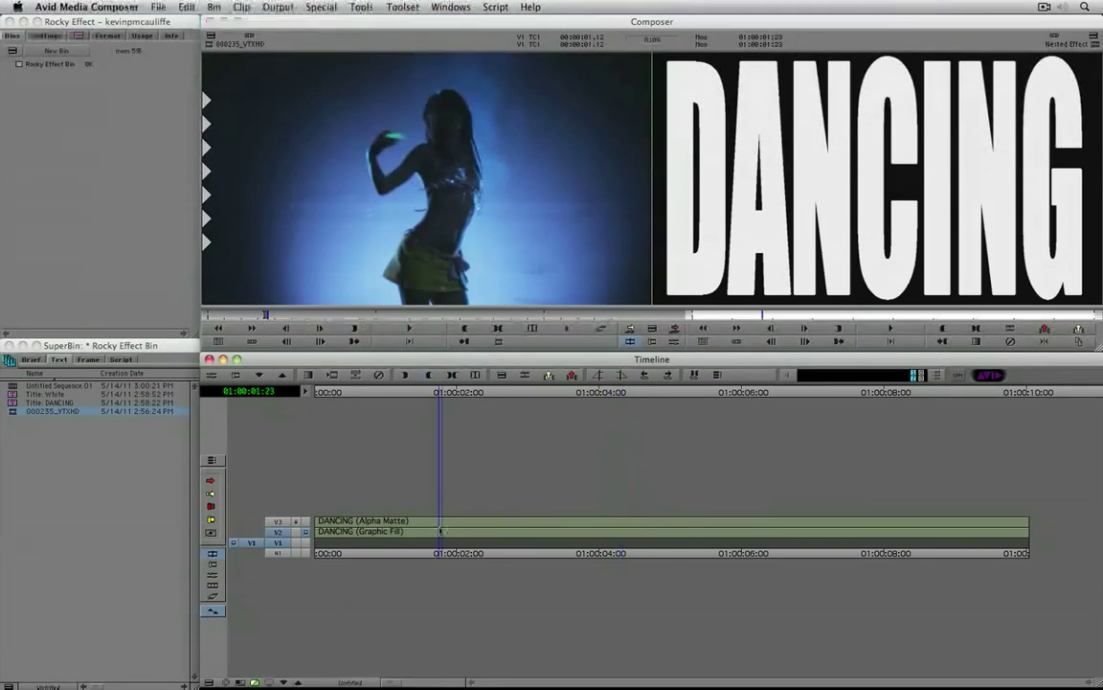
pyautogui.press('t')
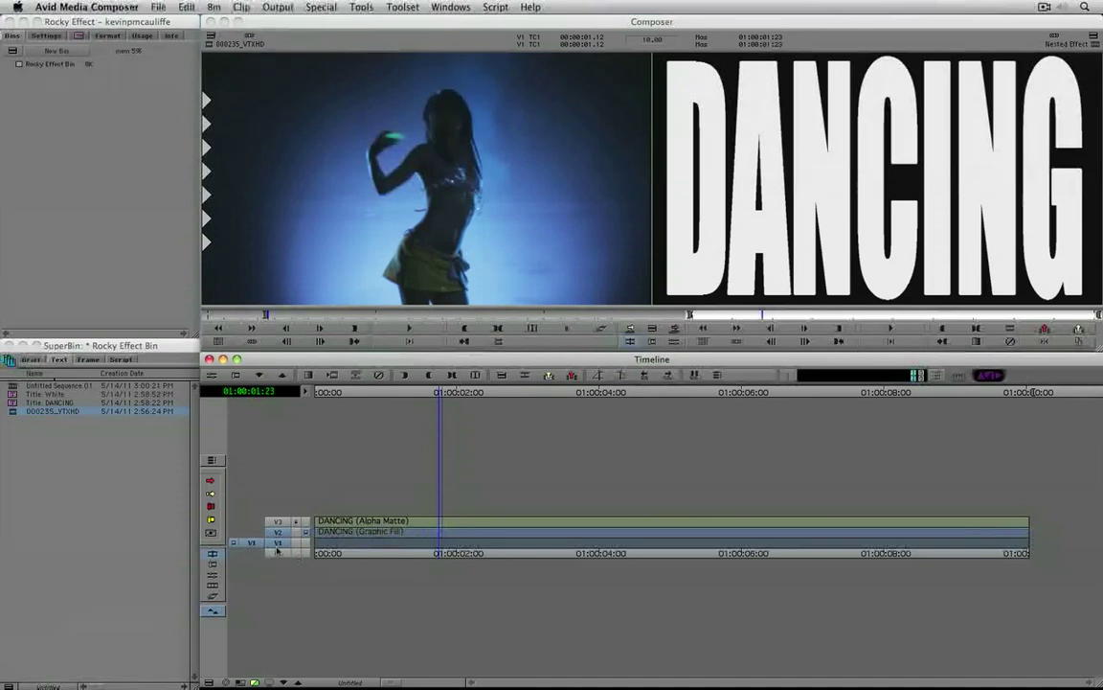
pyautogui.click(274, 545)
pyautogui.press('b')
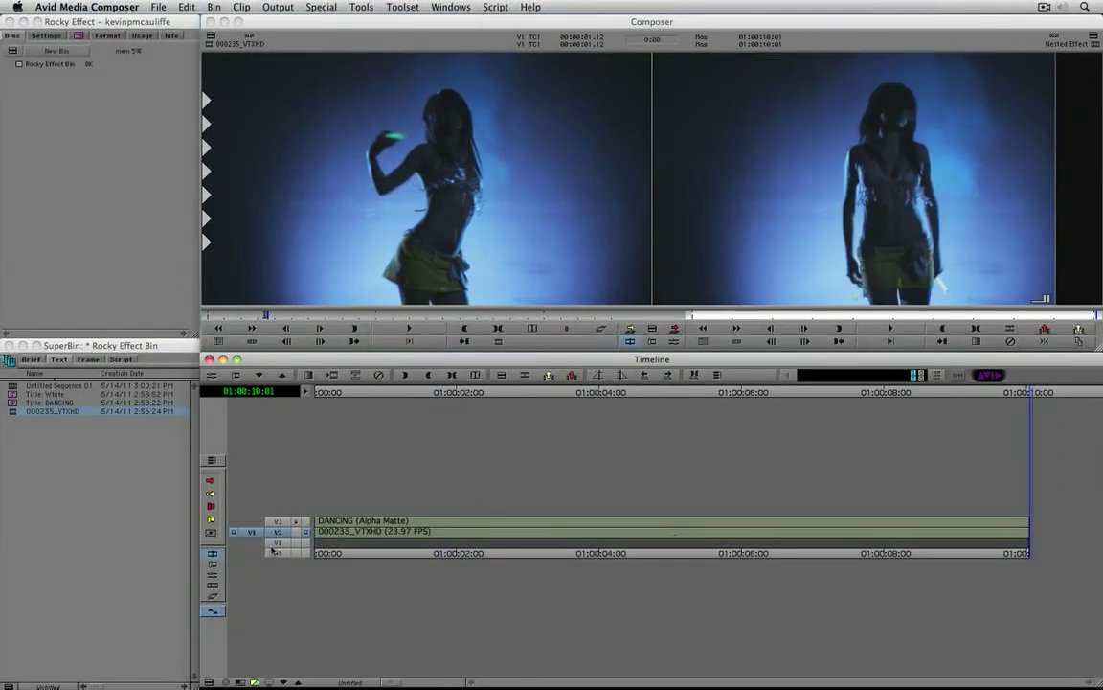
pyautogui.moveTo(469, 530); pyautogui.dragTo(532, 529)
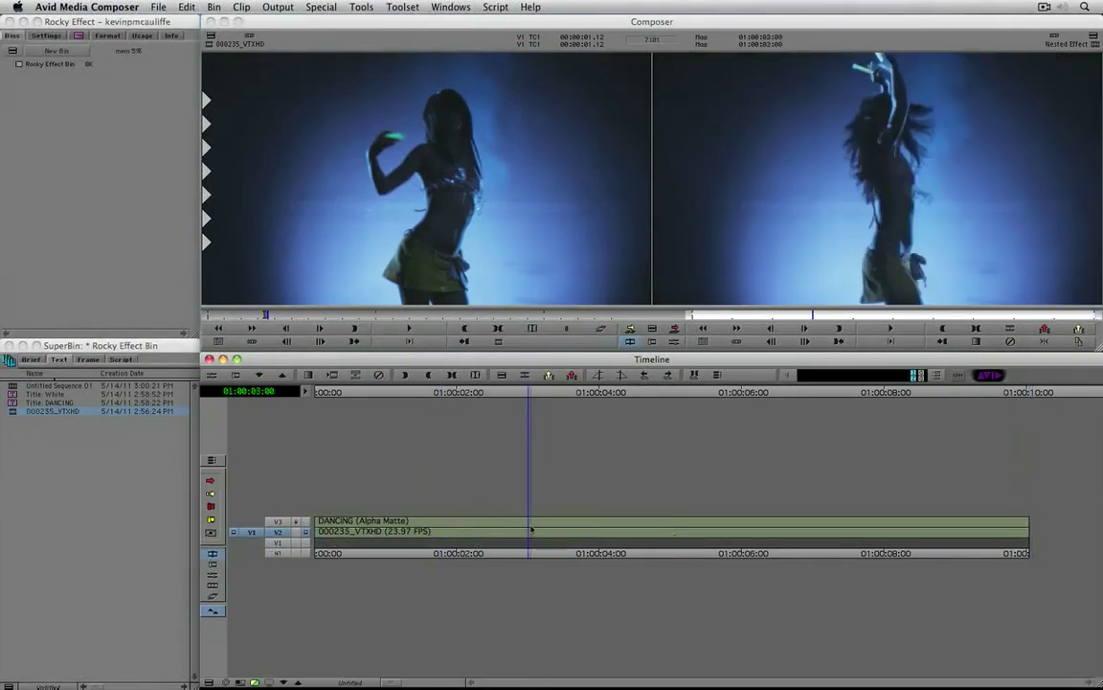
pyautogui.click(299, 681)
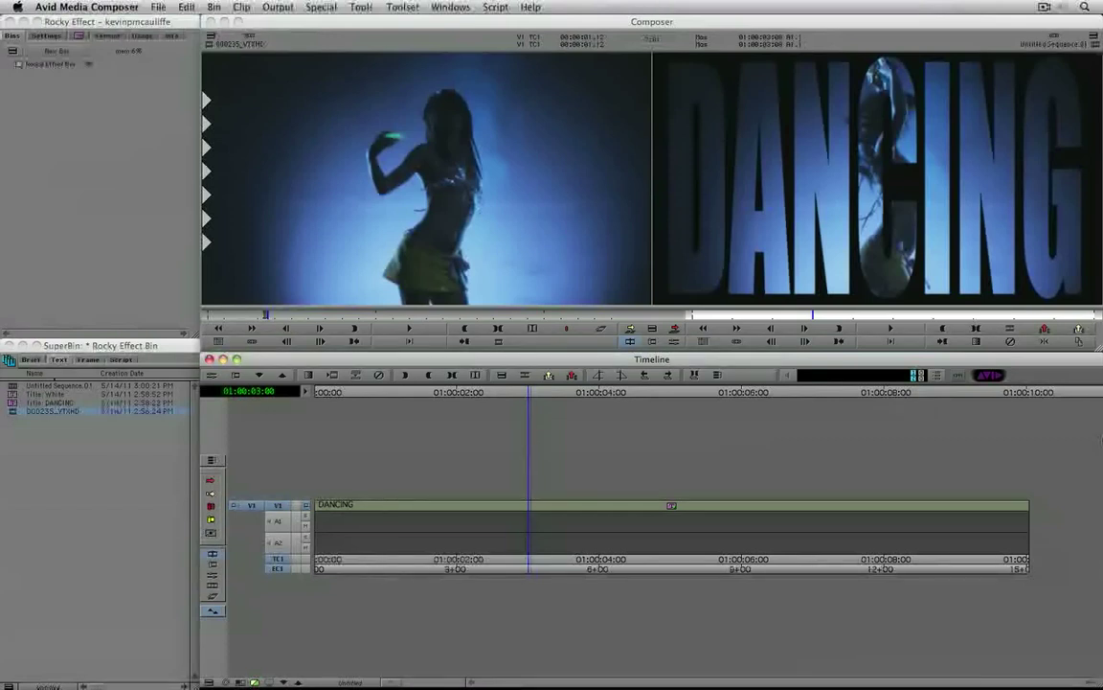
# - Add a second video track and move the filled DANCING title from V1 up to V2
pyautogui.press('super+y')
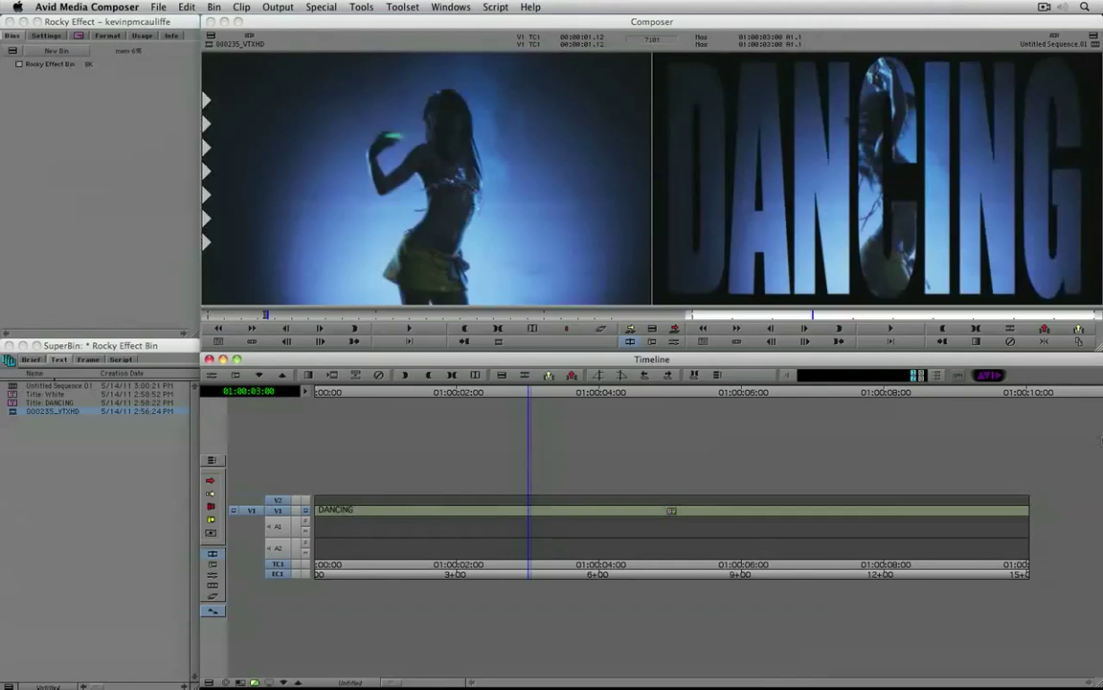
pyautogui.click(280, 501)
pyautogui.press('t')
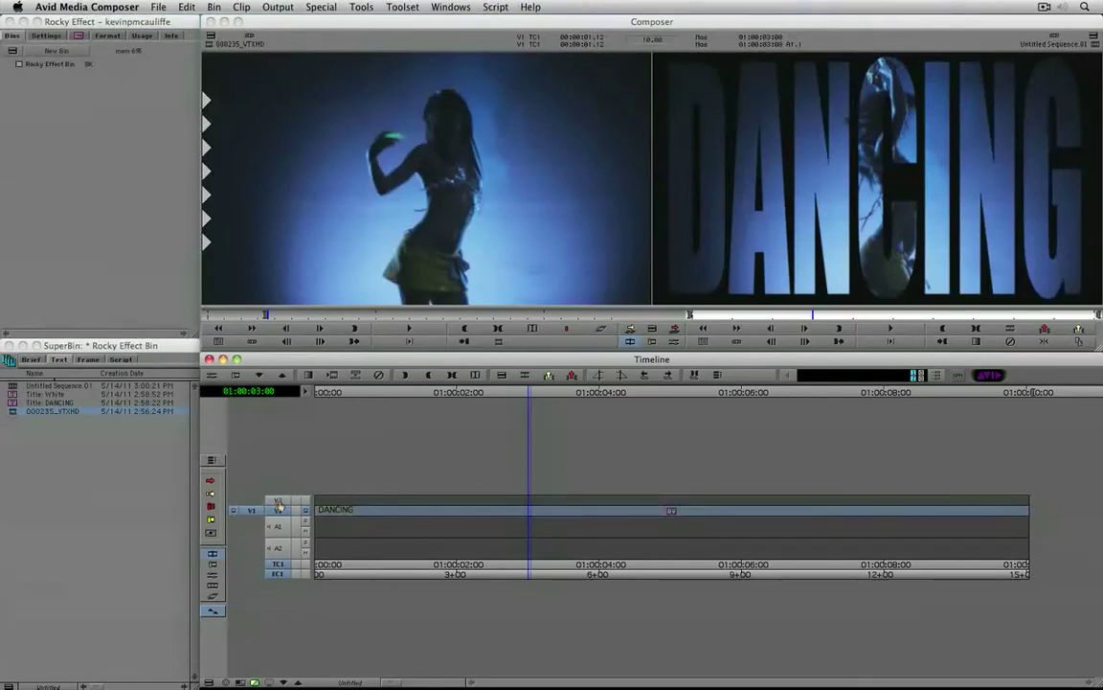
pyautogui.press('alt+super+c')
pyautogui.click(281, 501)
pyautogui.click(281, 512)
pyautogui.click(282, 512)
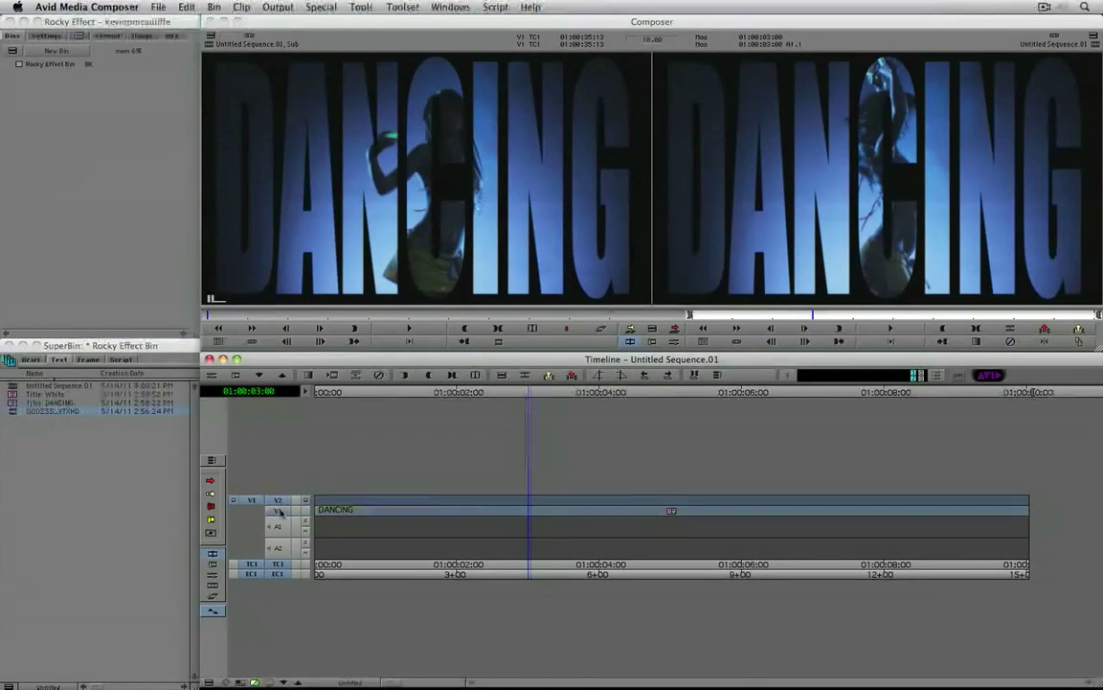
pyautogui.press('b')
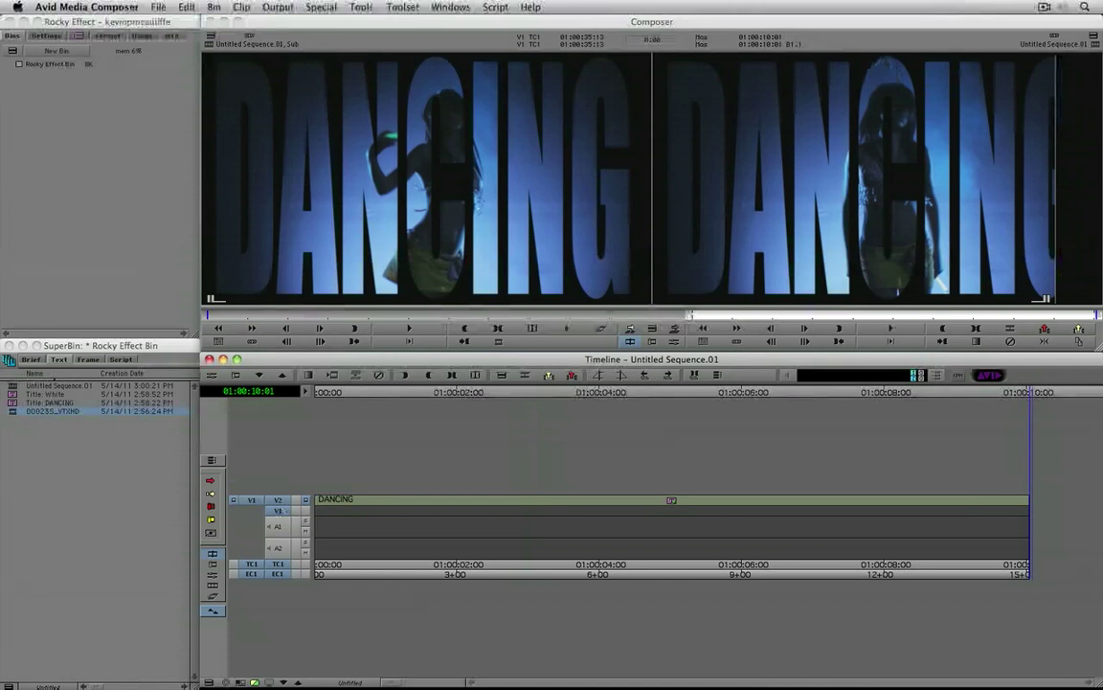
# - Overwrite the White title from 01:00:48:20 onto V1 beneath DANCING, and park the sequence at 01:00:03:21
pyautogui.moveTo(13, 411); pyautogui.dragTo(408, 244)
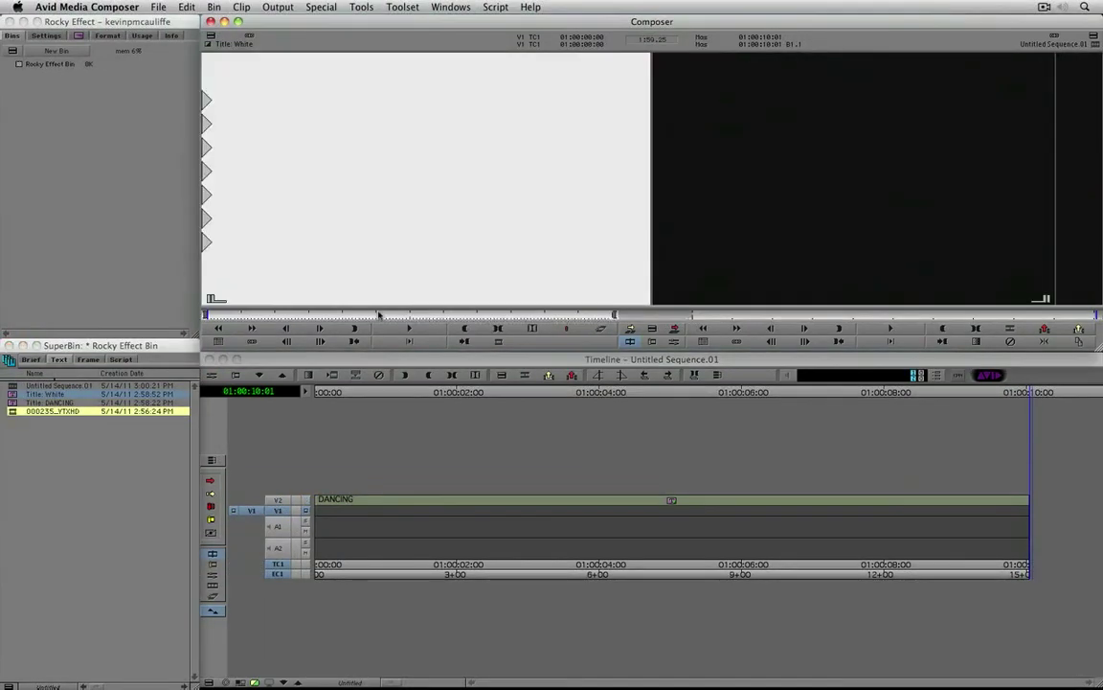
pyautogui.click(370, 314)
pyautogui.press('i')
pyautogui.moveTo(450, 305); pyautogui.dragTo(569, 519)
pyautogui.click(578, 519)
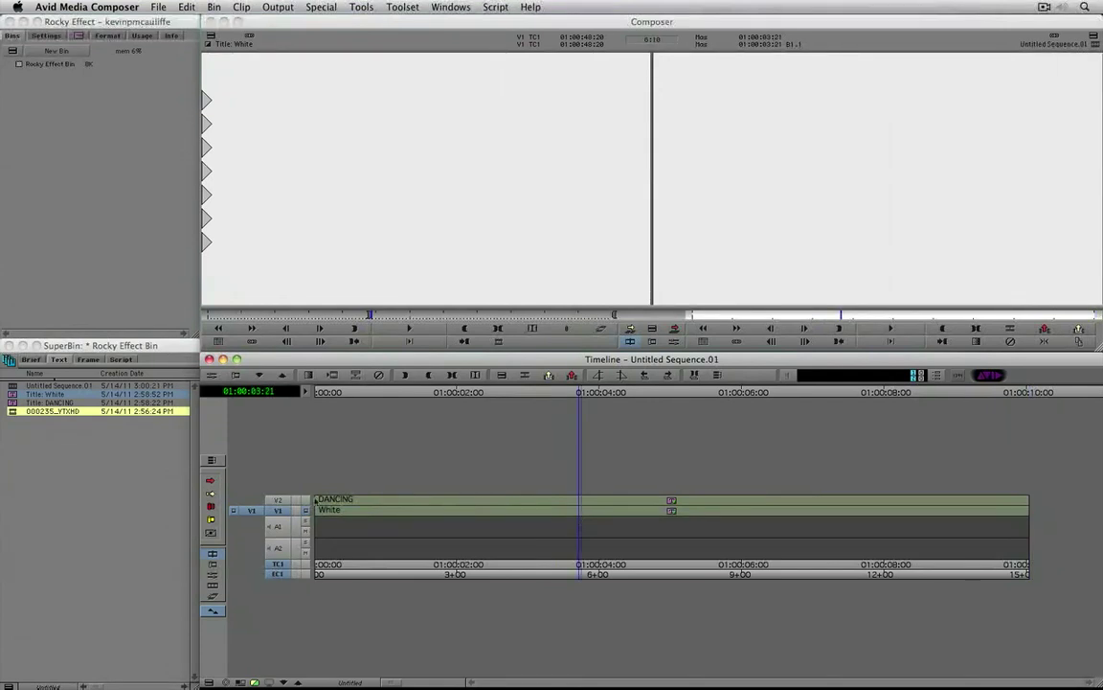
# - Open the DANCING title on V2 in the Effect Editor and promote it to 3D
pyautogui.click(292, 500)
pyautogui.moveTo(251, 509); pyautogui.dragTo(278, 499)
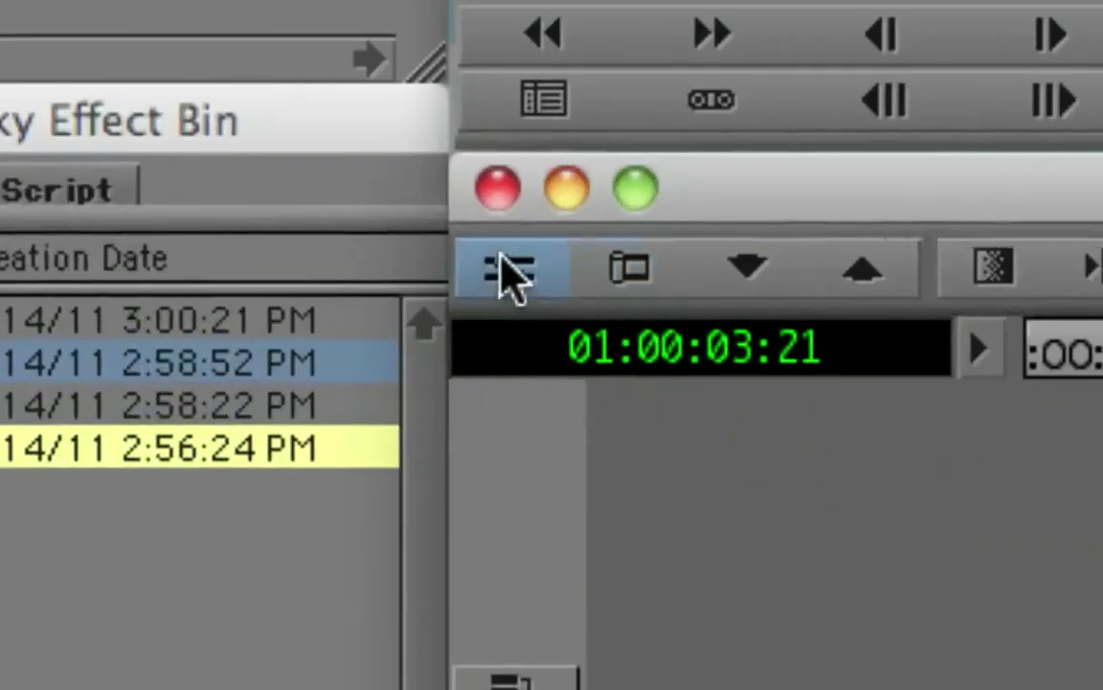
pyautogui.click(212, 375)
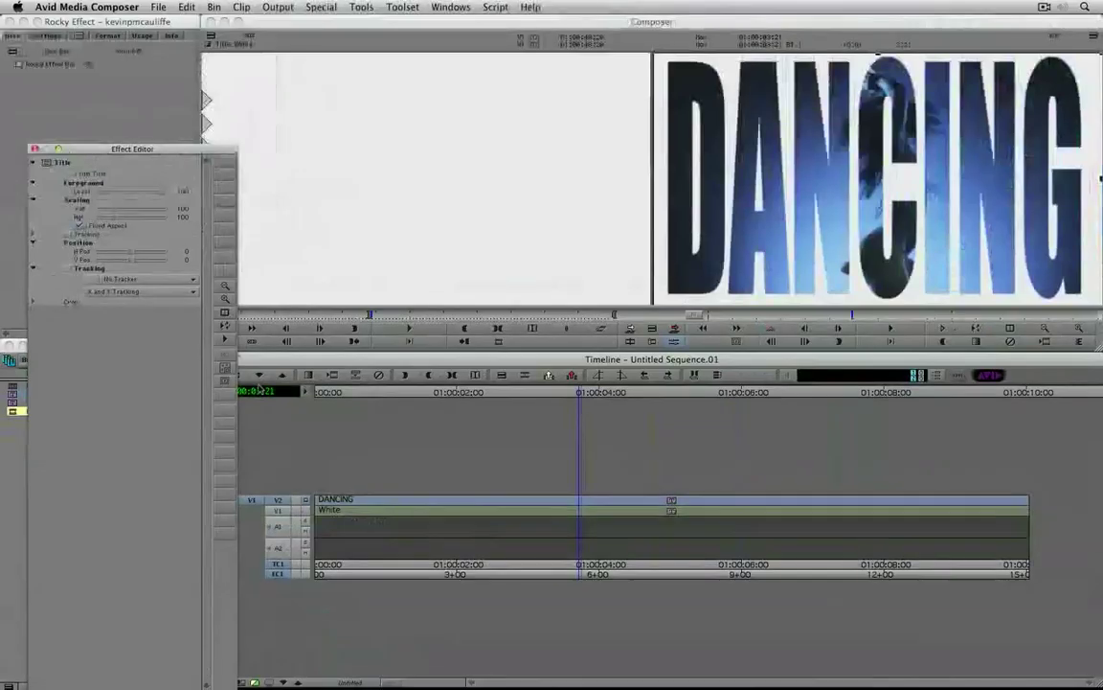
pyautogui.moveTo(191, 153); pyautogui.dragTo(213, 65)
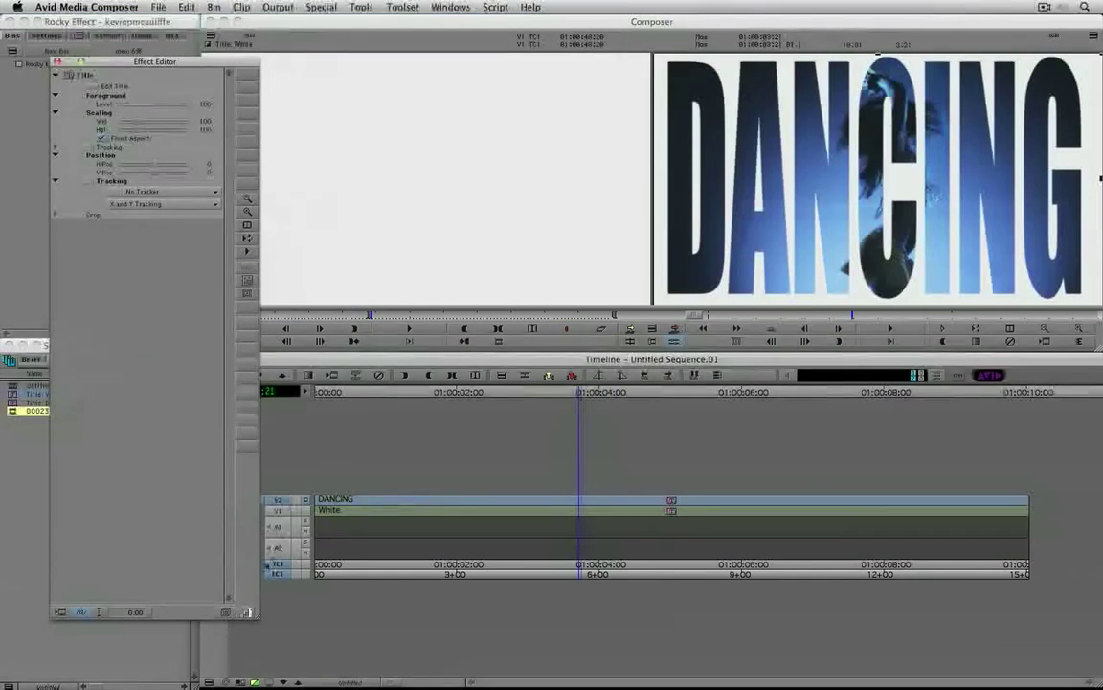
pyautogui.click(225, 613)
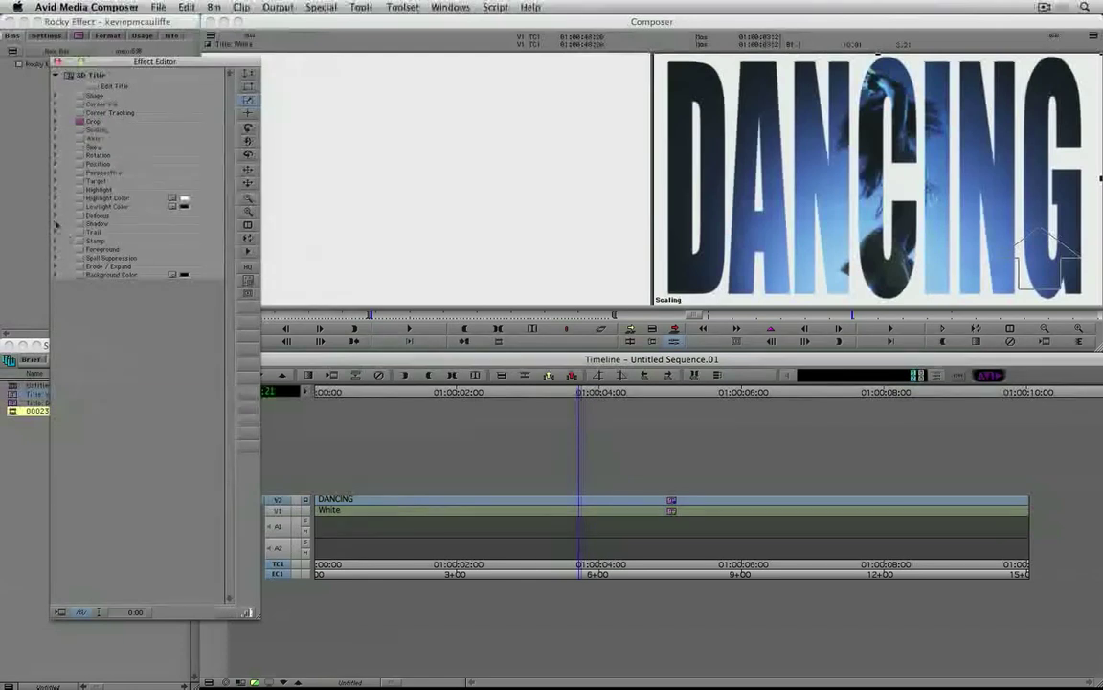
# - Enable the 3D title's shadow with opacity 100, X 2 and Y -2
pyautogui.click(55, 224)
pyautogui.click(81, 225)
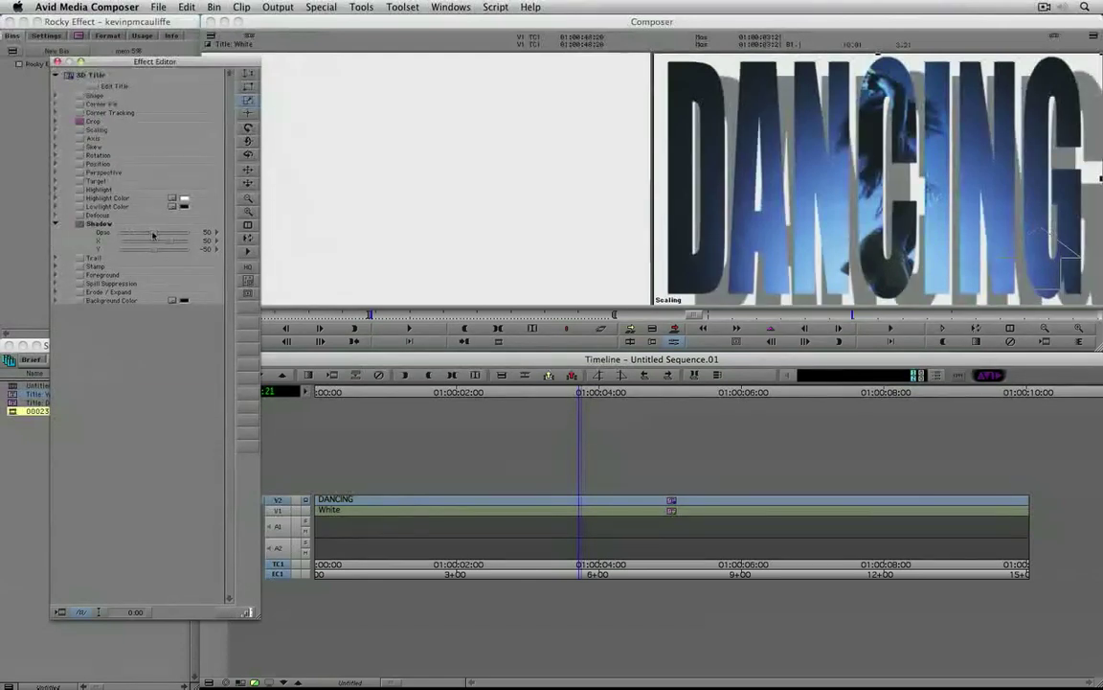
pyautogui.moveTo(142, 234); pyautogui.dragTo(189, 235)
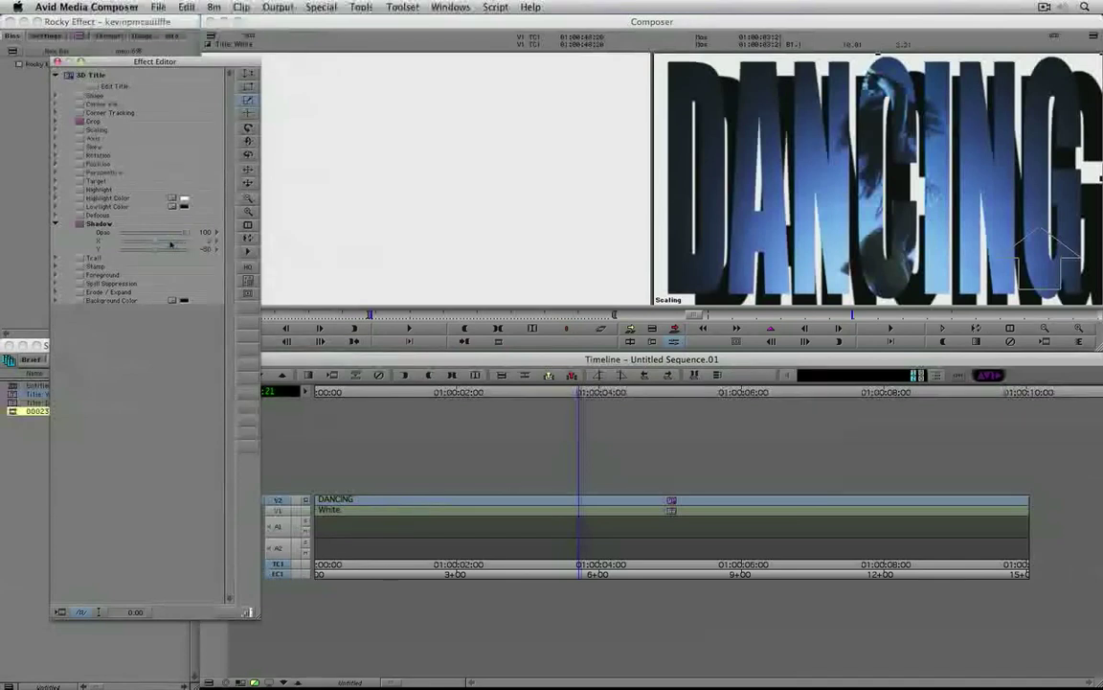
pyautogui.write('-2')
pyautogui.press('Return')
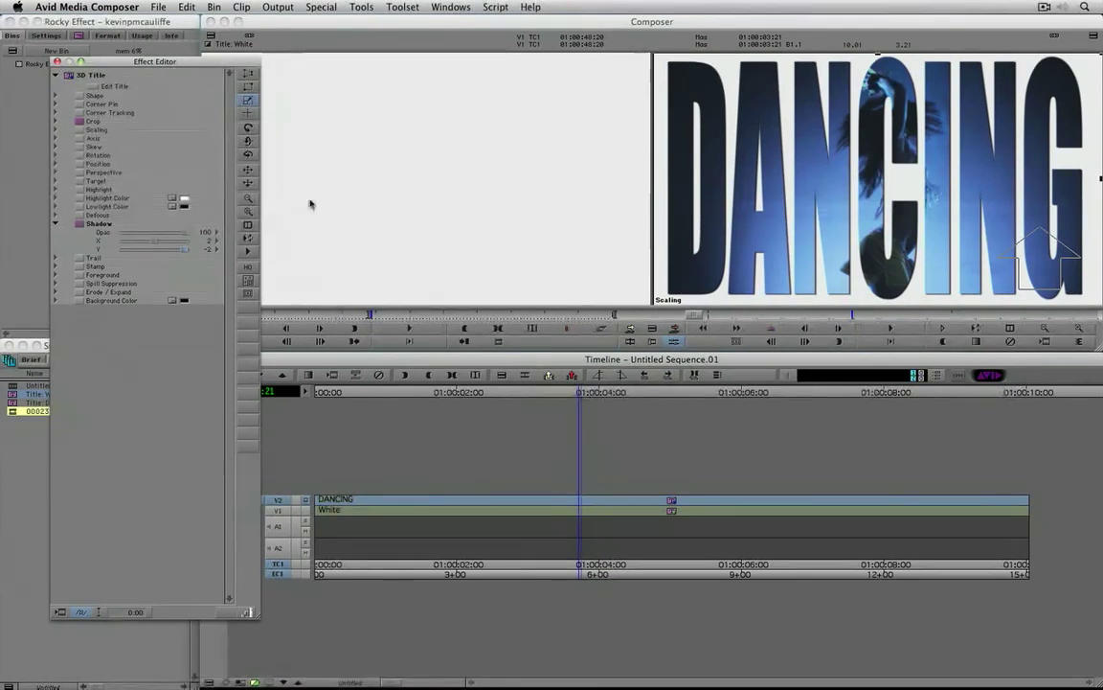
# - Add a keyframe at the first frame of the DANCING title and set its Position X to -1041
pyautogui.click(712, 316)
pyautogui.click(711, 315)
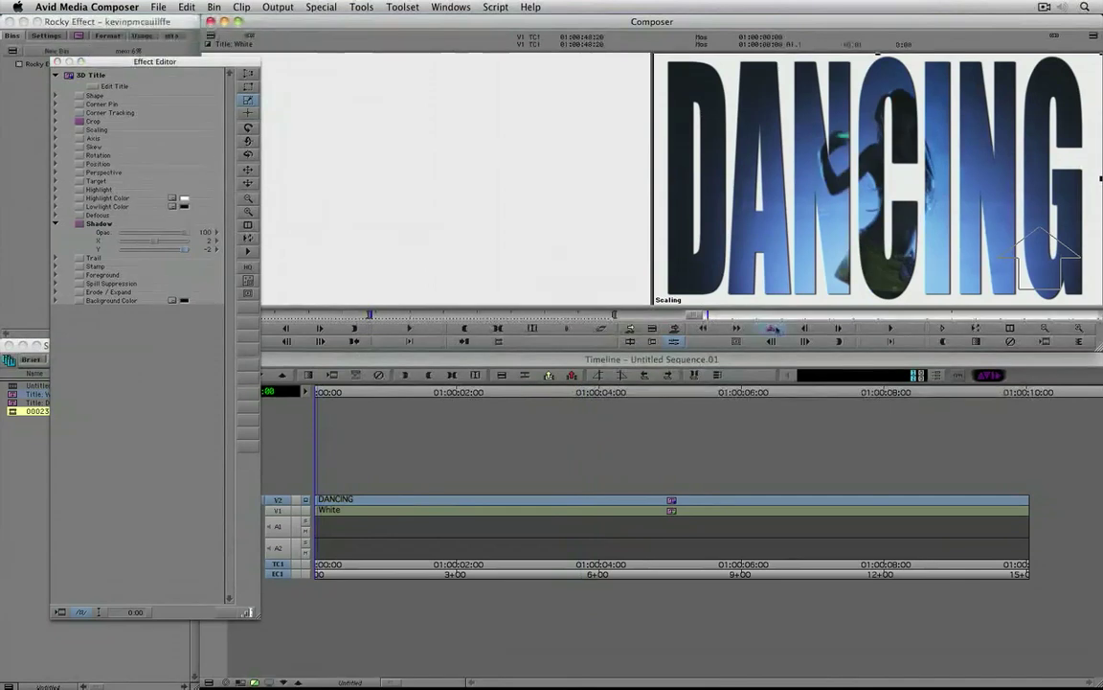
pyautogui.click(54, 163)
pyautogui.moveTo(146, 177)
pyautogui.mouseDown()
pyautogui.moveTo(120, 179)
pyautogui.moveTo(148, 173)
pyautogui.mouseUp()
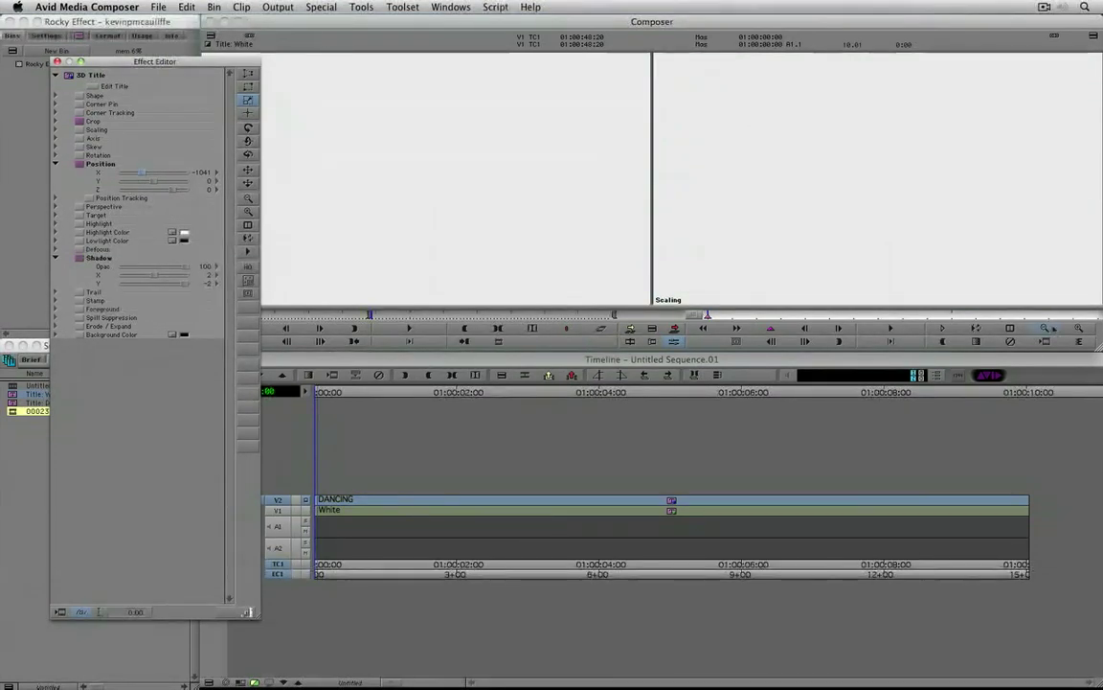
# - Add a keyframe at the DANCING title's last frame with Position X at 1041, and scrub through the sequence to preview the move
pyautogui.moveTo(1063, 316); pyautogui.dragTo(1099, 316)
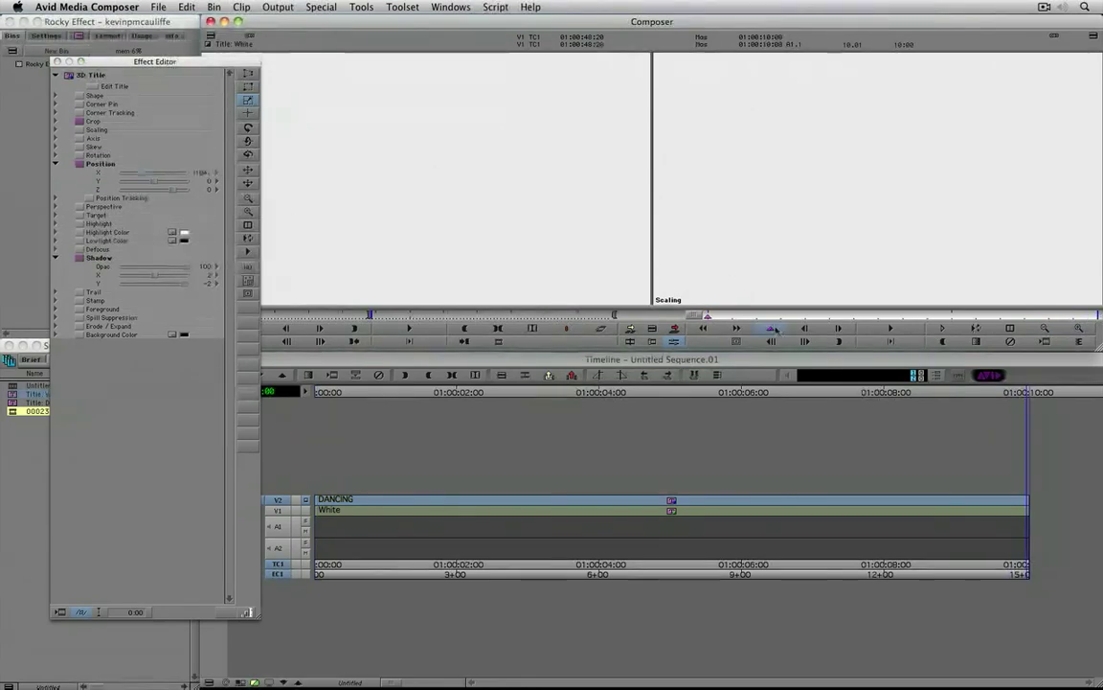
pyautogui.click(142, 174)
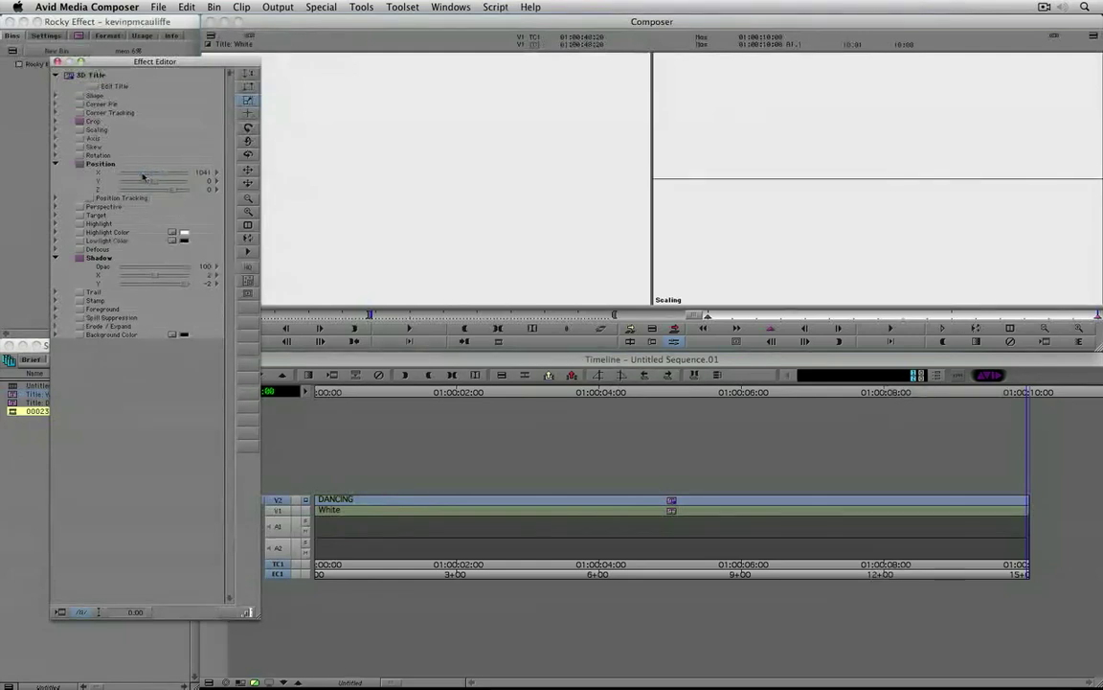
pyautogui.press('super+w')
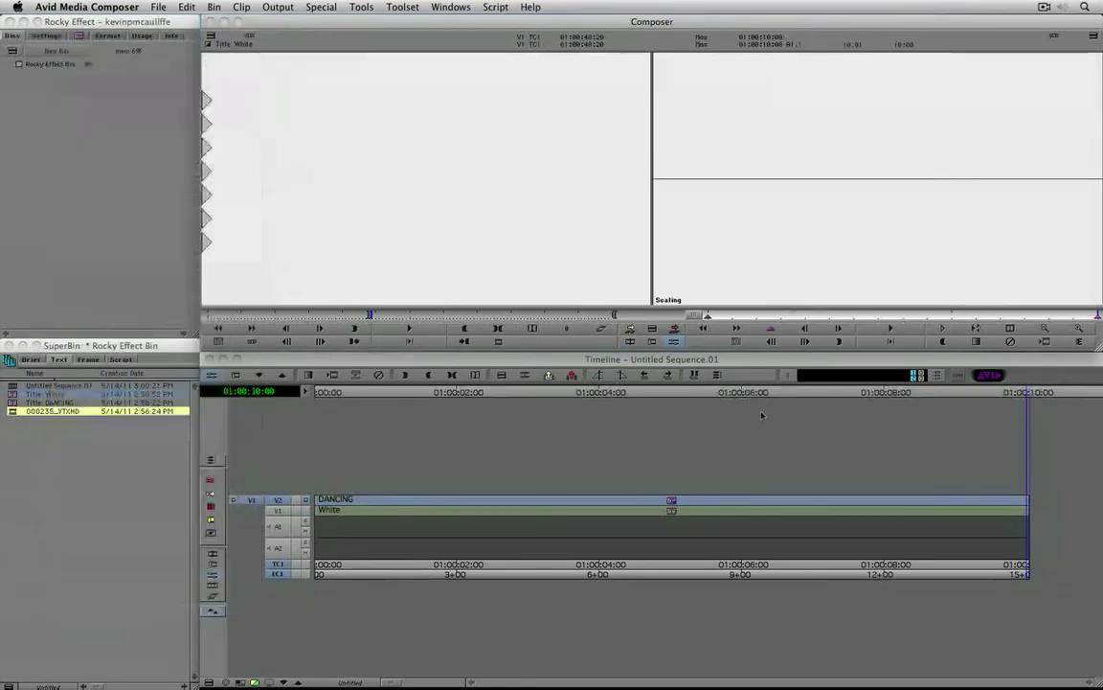
pyautogui.moveTo(489, 504); pyautogui.dragTo(960, 509)
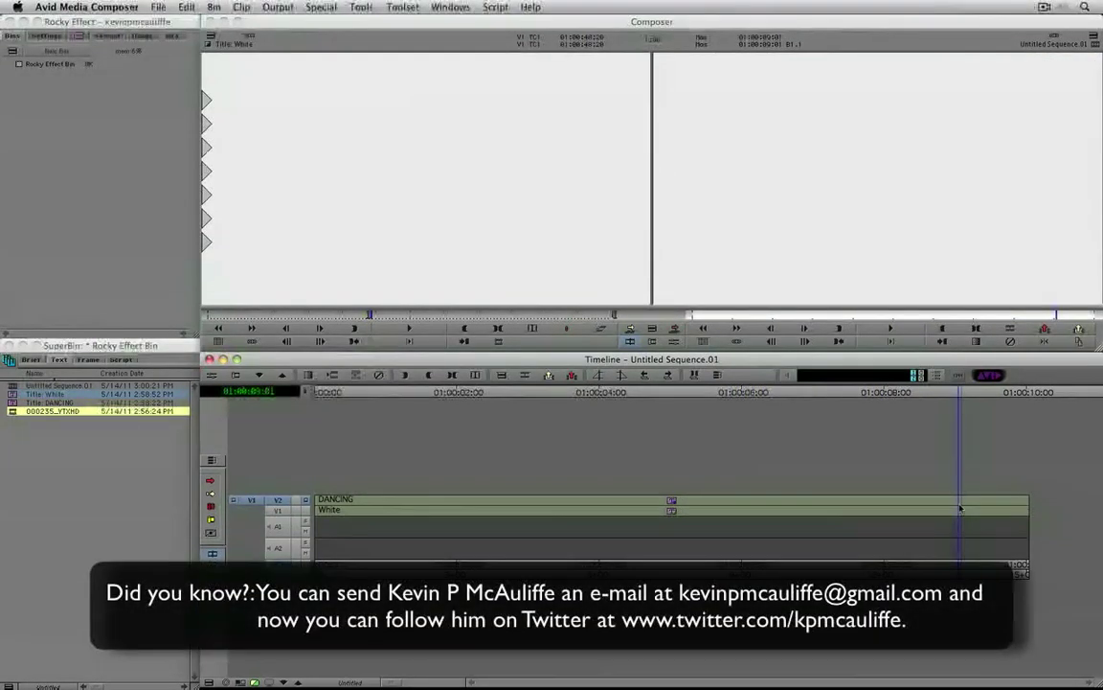